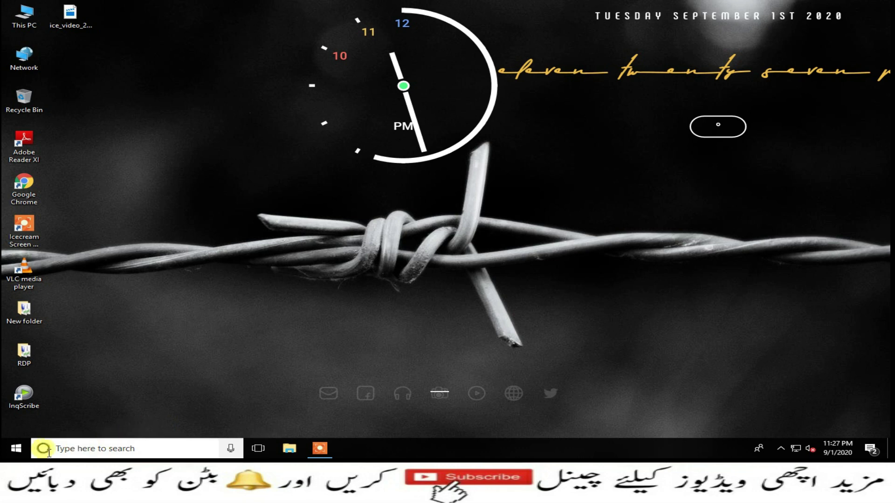
Step: Run services.msc to open the Services console
right_click(16, 447)
left_click(62, 401)
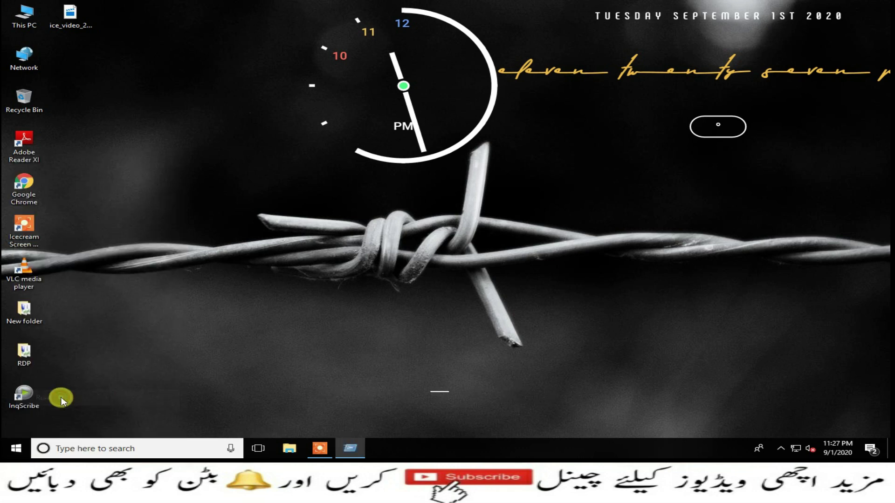
type("services")
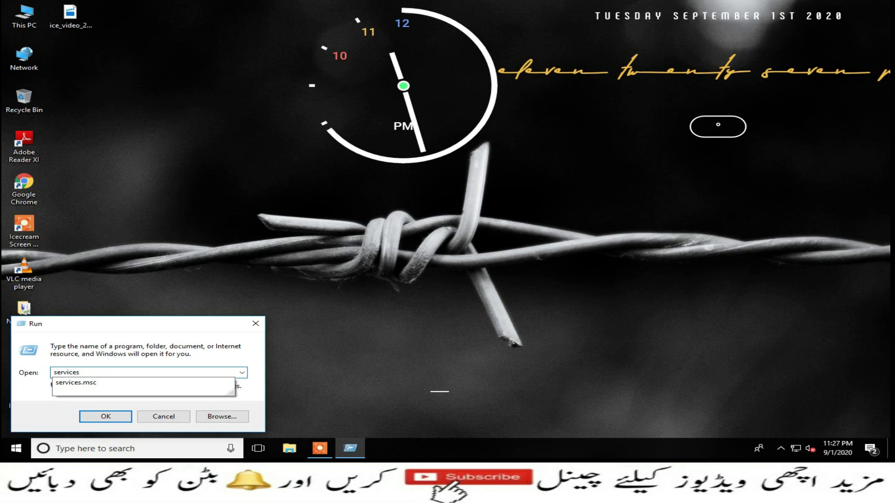
type(".msc")
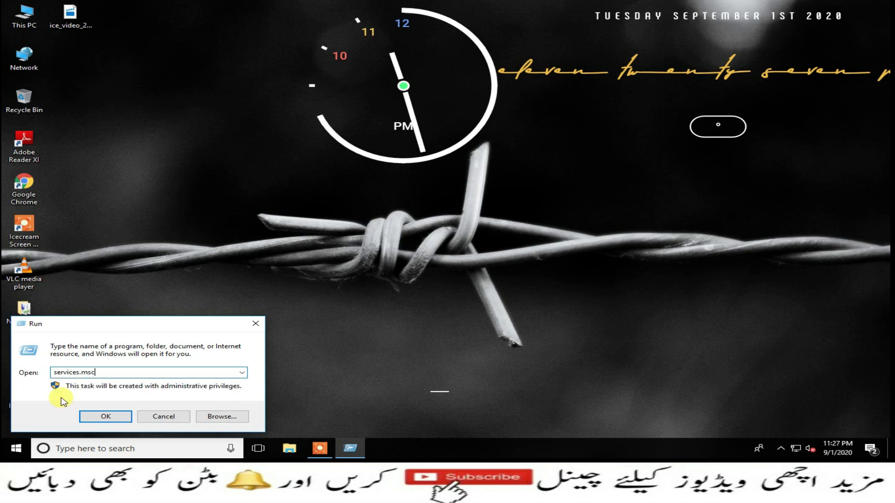
key("Return")
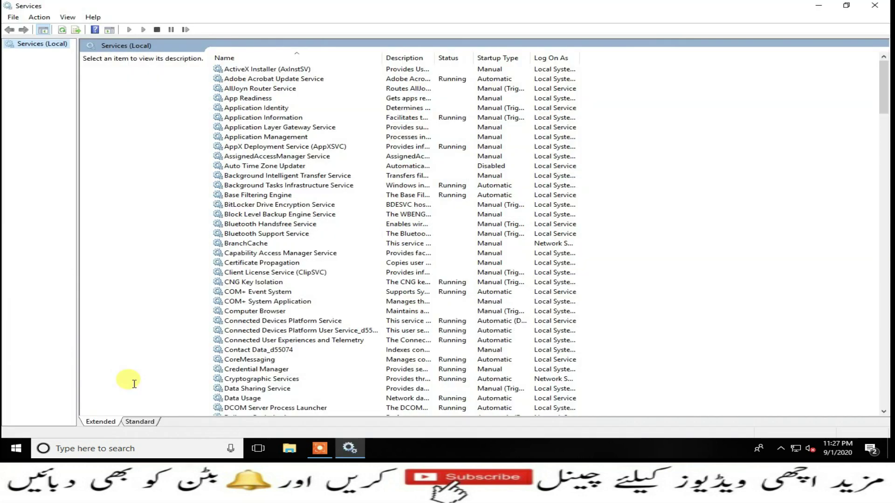
Step: Find the Windows Update service in the services list and open its properties
left_click(270, 224)
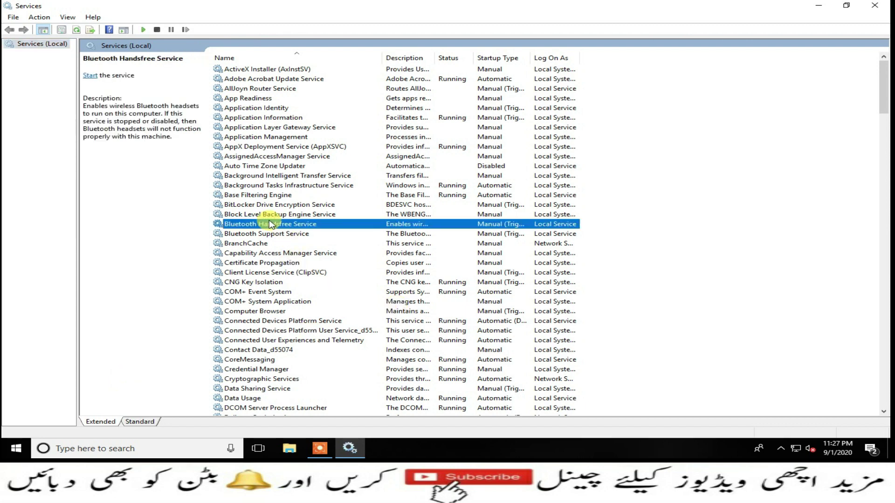
key("w")
scroll(271, 311, "down", 4)
scroll(271, 312, "down", 1)
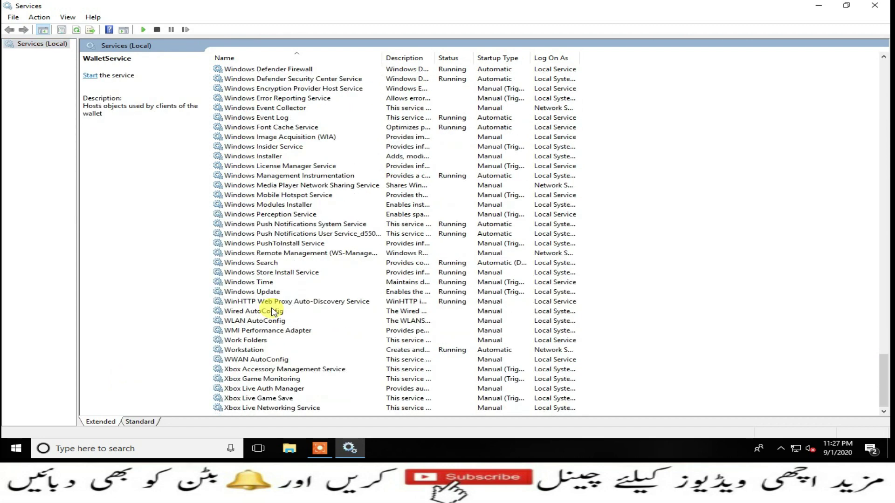
double_click(262, 293)
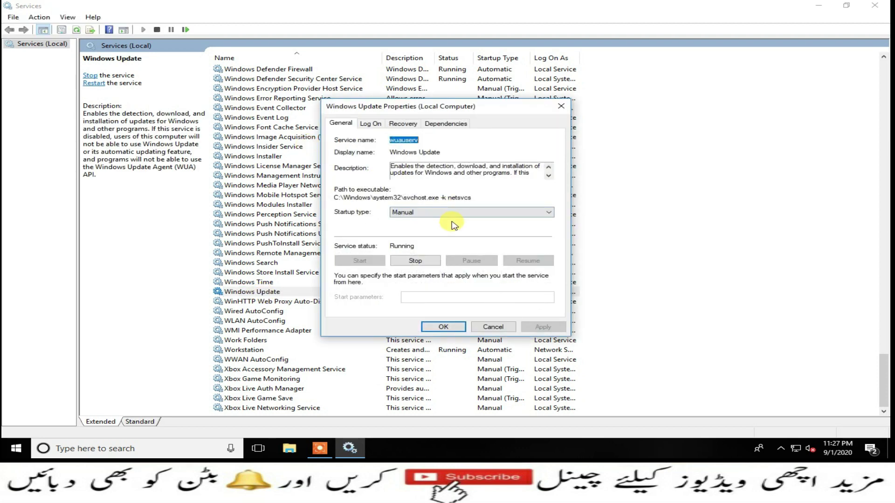
Step: Set the Windows Update service's startup type to Disabled and stop it, applying the changes and closing the Services console
left_click(422, 213)
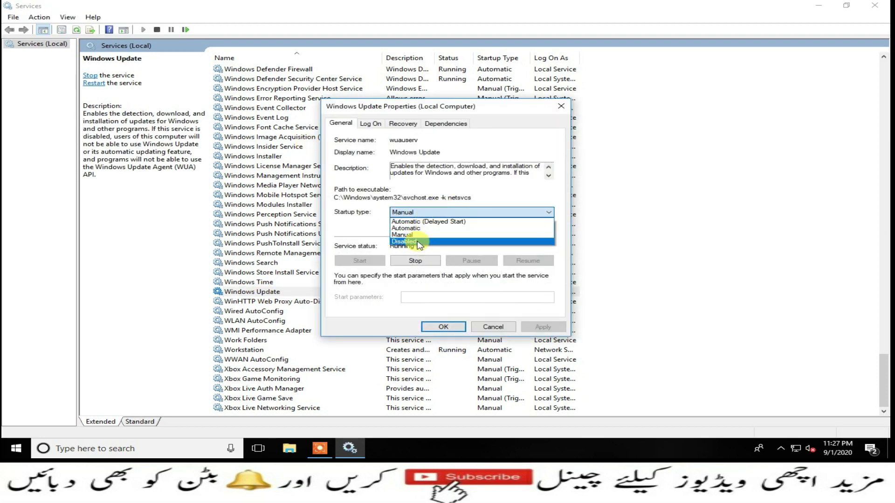
left_click(419, 243)
left_click(415, 261)
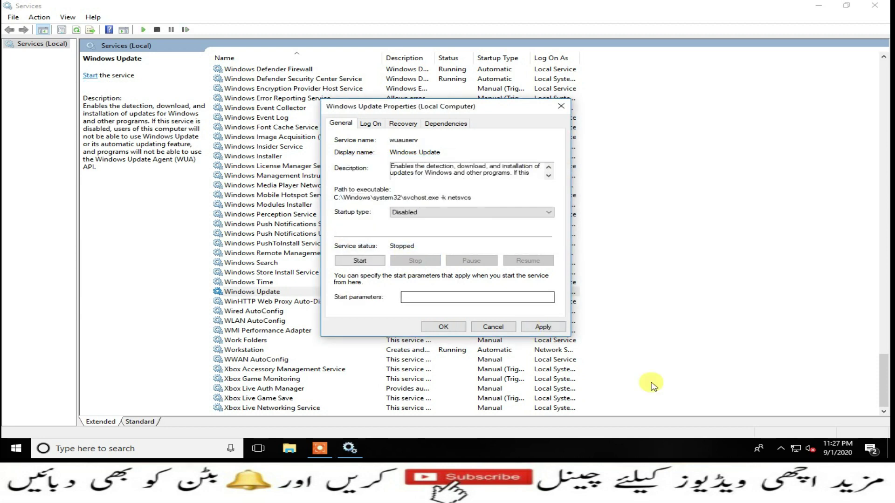
left_click(555, 329)
left_click(448, 326)
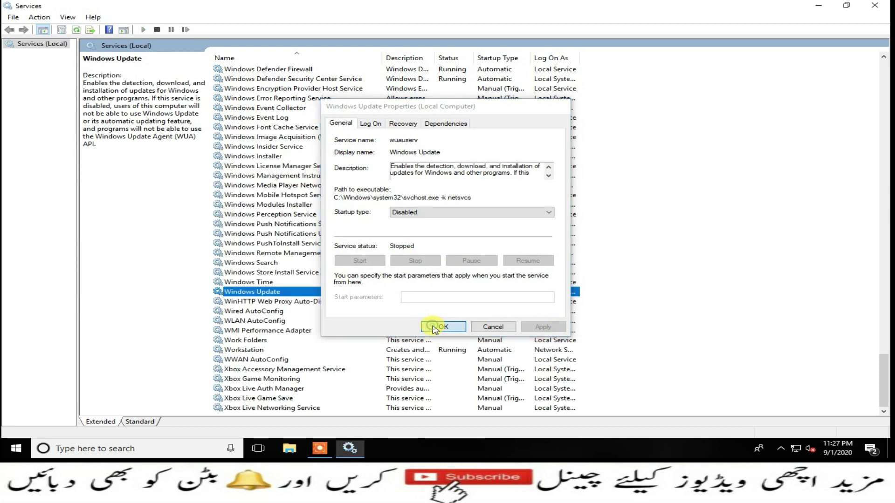
left_click(874, 6)
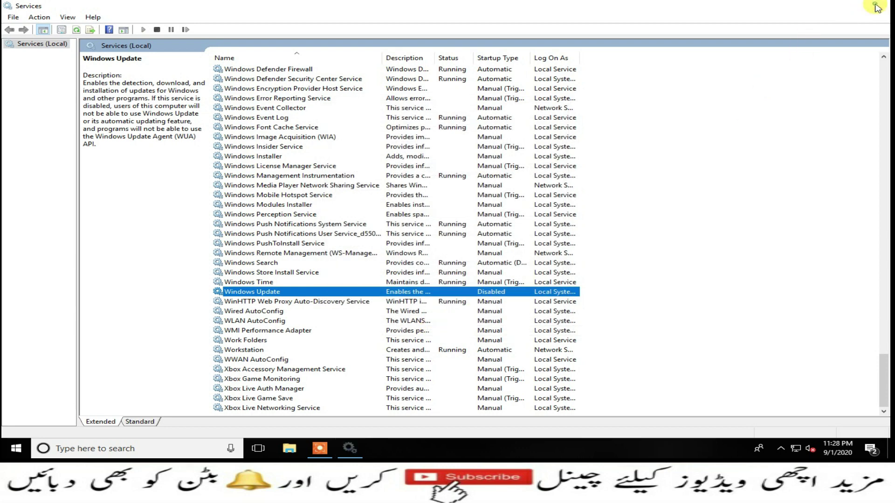
Step: Search Windows for "task sch" and open Task Scheduler
left_click(109, 449)
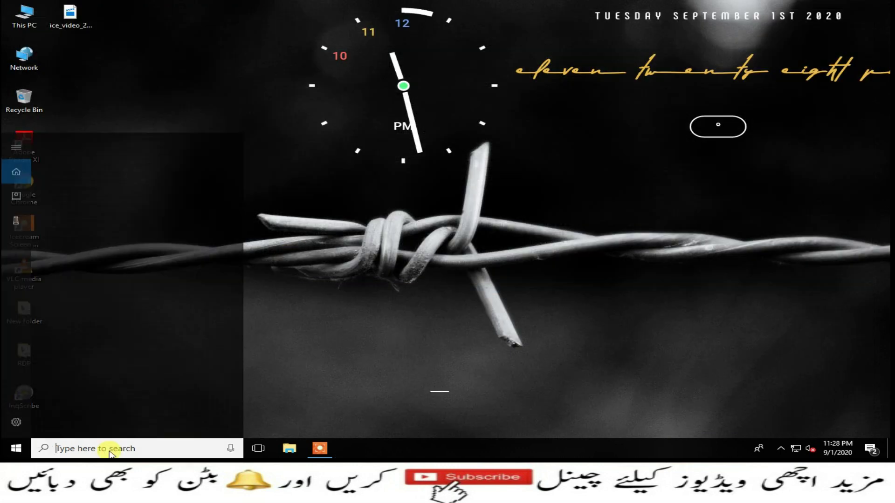
type("ta")
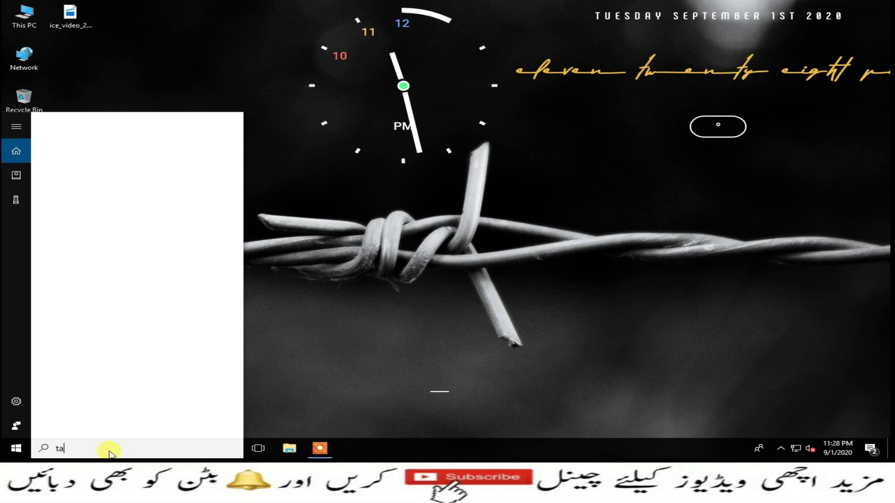
type("sk sch")
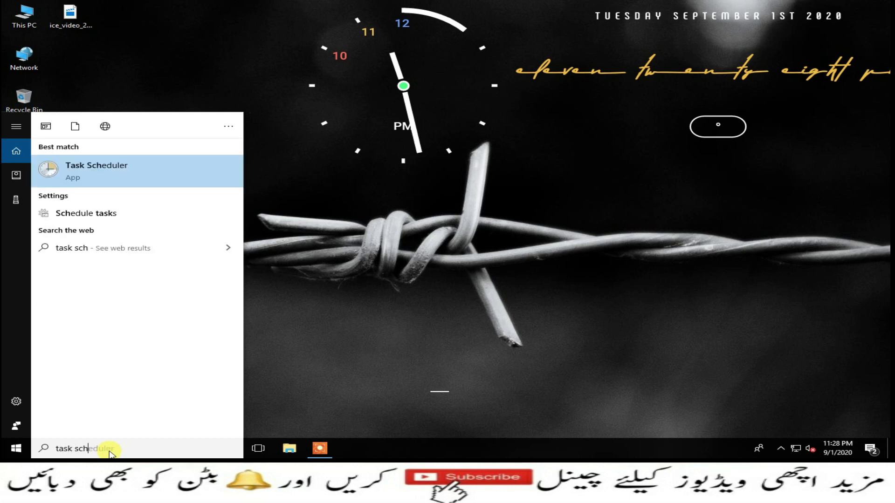
left_click(99, 175)
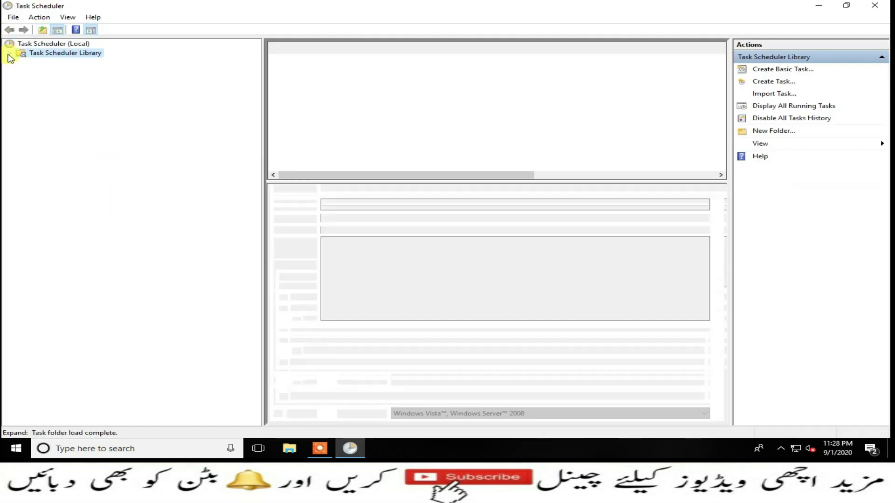
Step: Show the tasks in the Microsoft > Windows > WindowsUpdate folder of the Task Scheduler Library
left_click(9, 54)
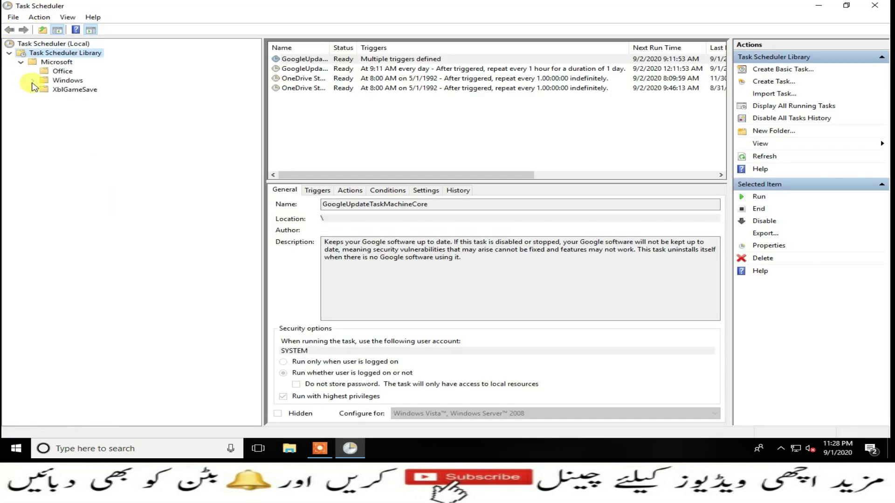
left_click(33, 80)
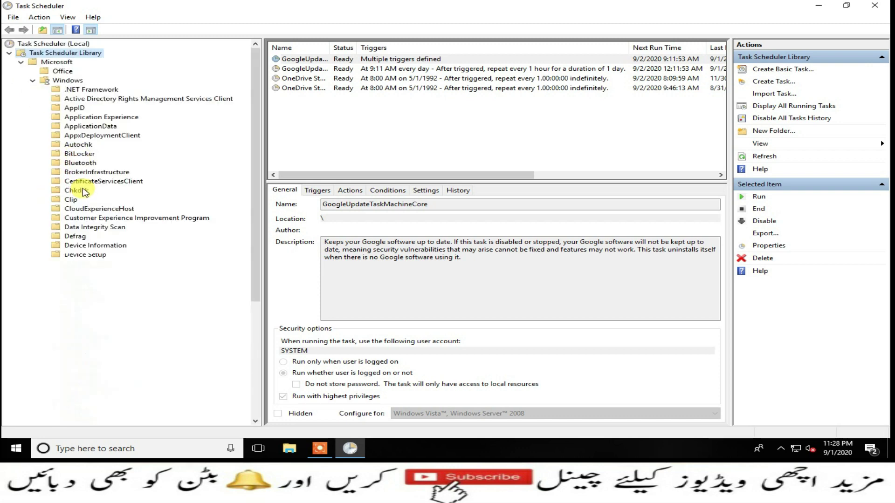
left_click(76, 190)
scroll(84, 191, "down", 10)
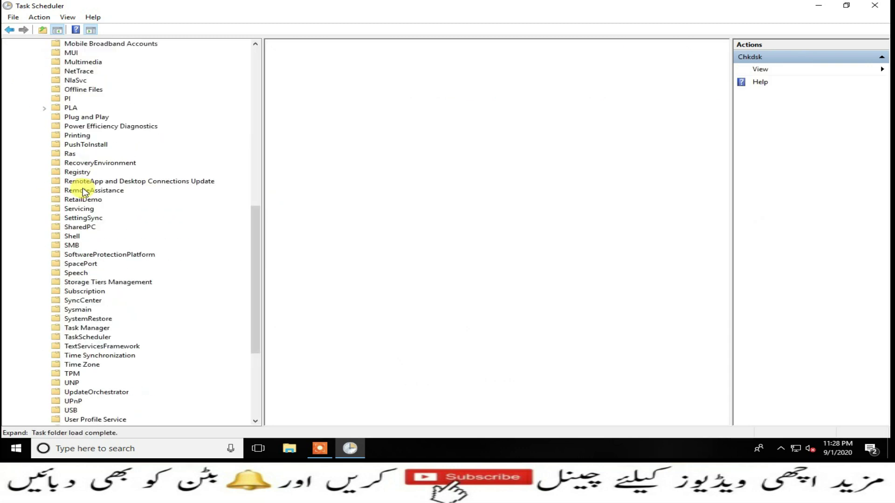
key("w")
scroll(139, 401, "down", 6)
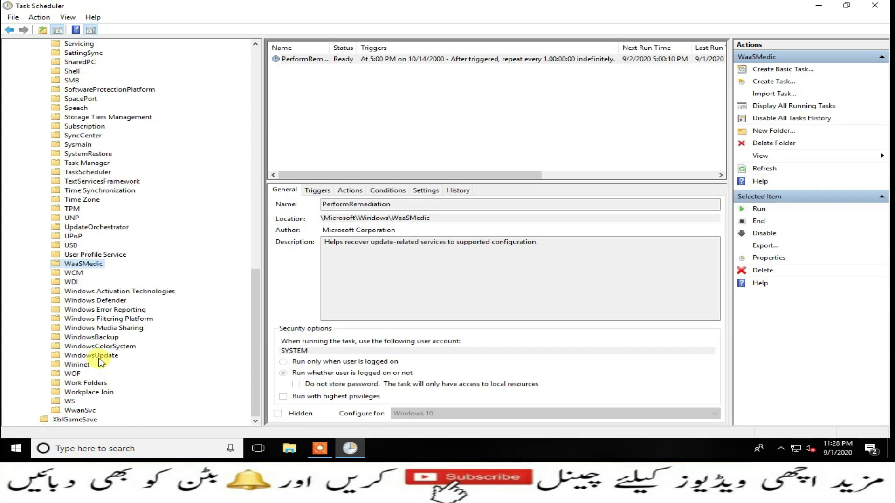
left_click(80, 357)
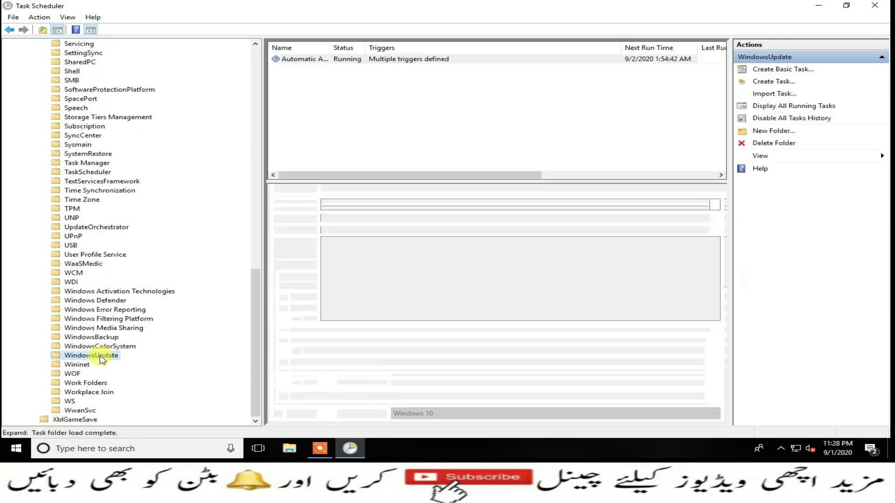
Step: Widen the task Name column and disable the Scheduled Start task, closing Task Scheduler when done
left_click_drag(330, 47, 418, 48)
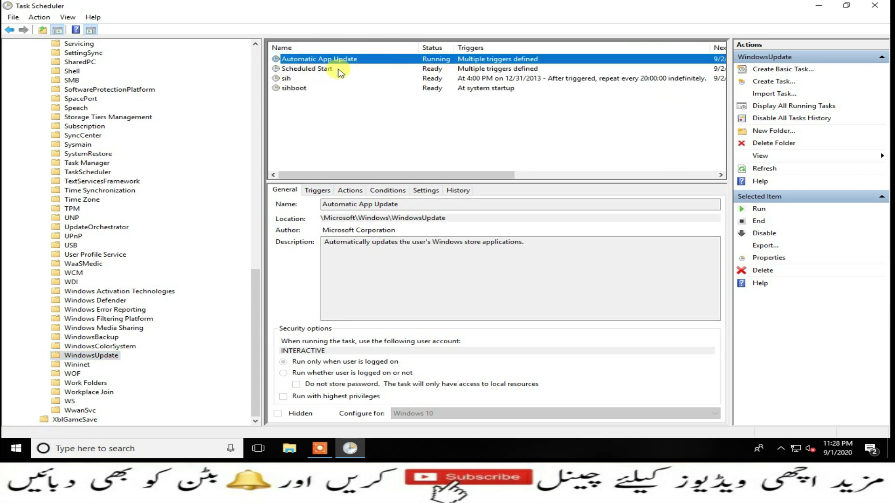
left_click(317, 70)
right_click(316, 71)
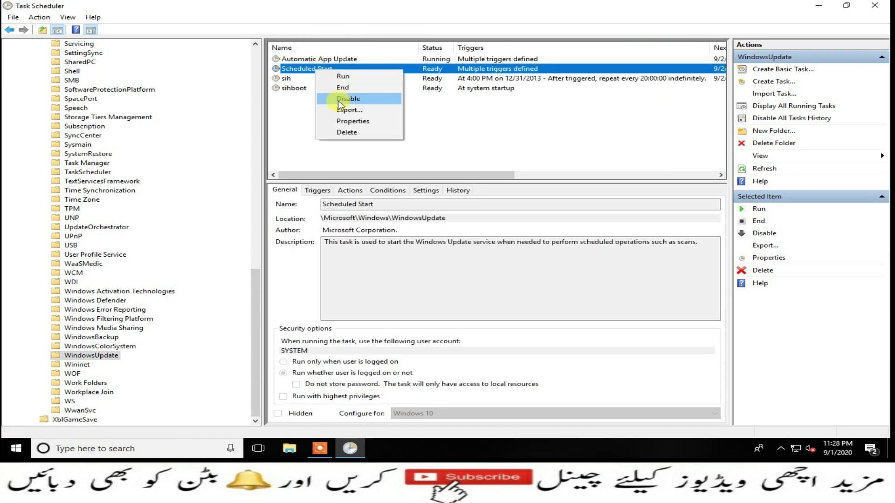
left_click(350, 99)
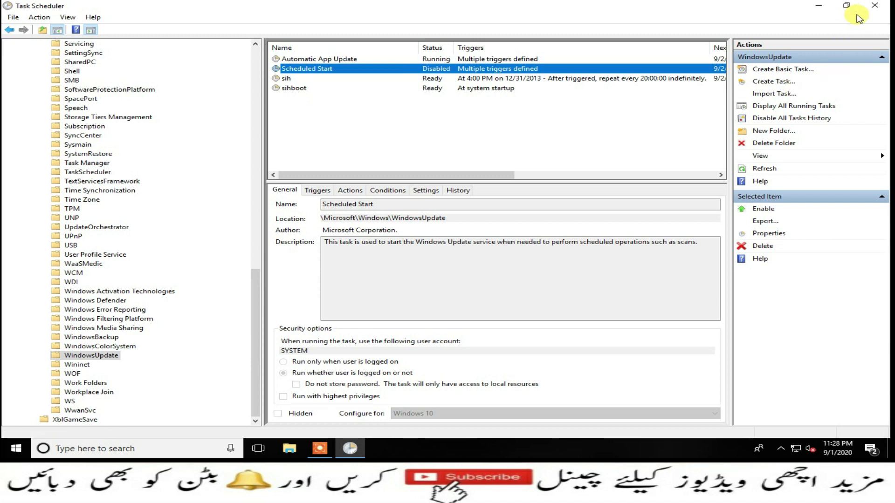
left_click(873, 8)
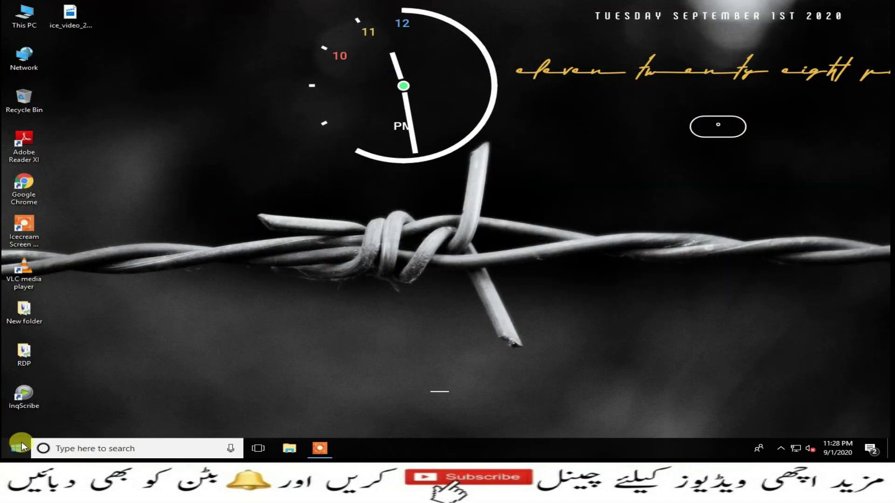
Step: Run gpedit.msc to open the Local Group Policy Editor, then maximize it and widen its policy tree
right_click(16, 447)
left_click(59, 398)
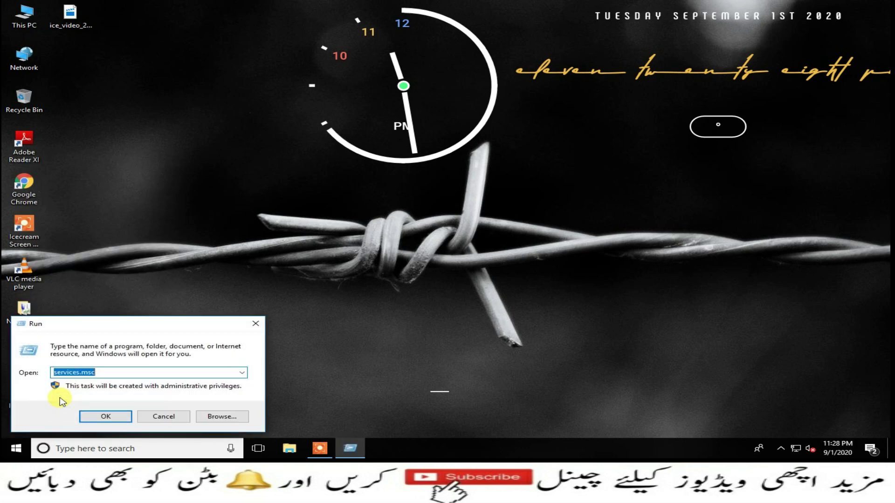
type("gpedi")
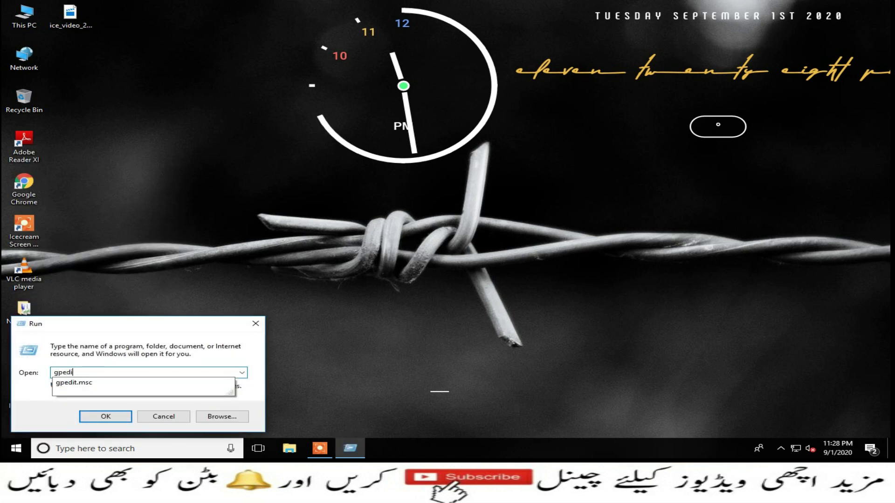
type("t.msc")
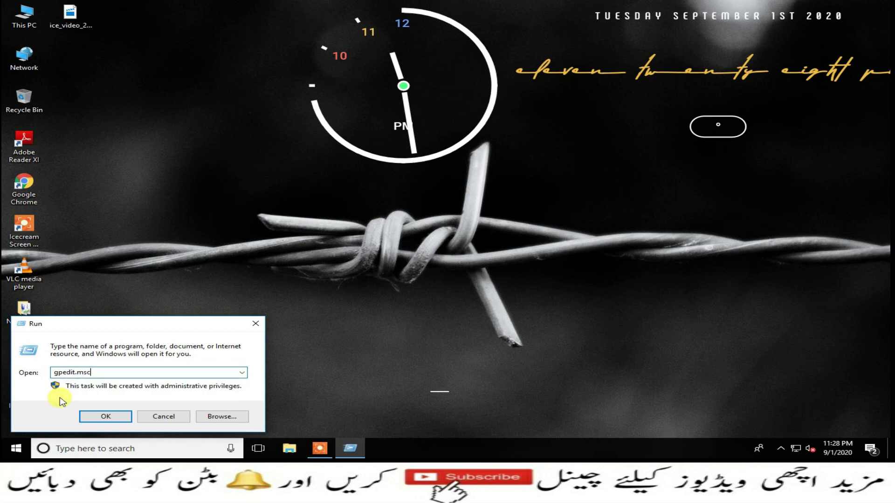
key("Return")
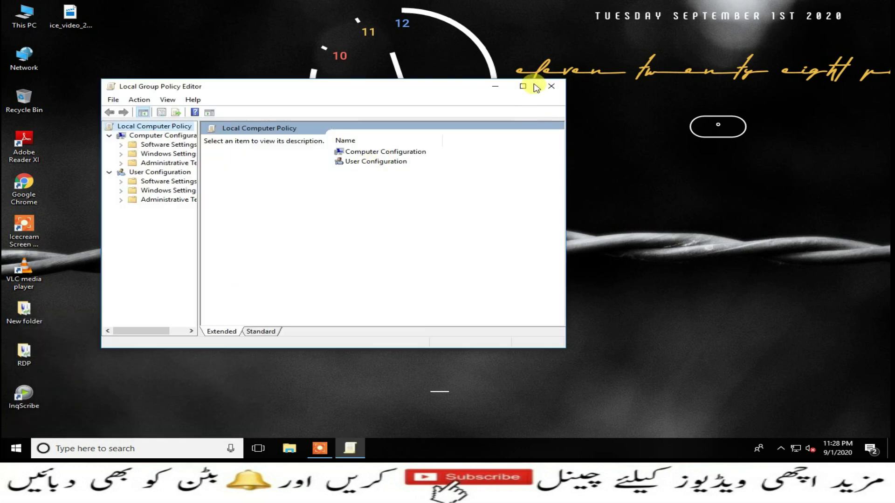
left_click(525, 87)
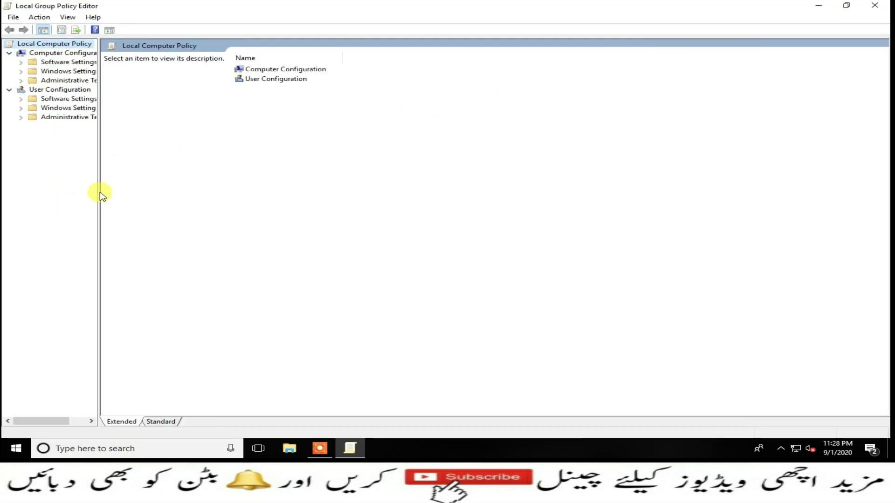
left_click_drag(101, 194, 292, 193)
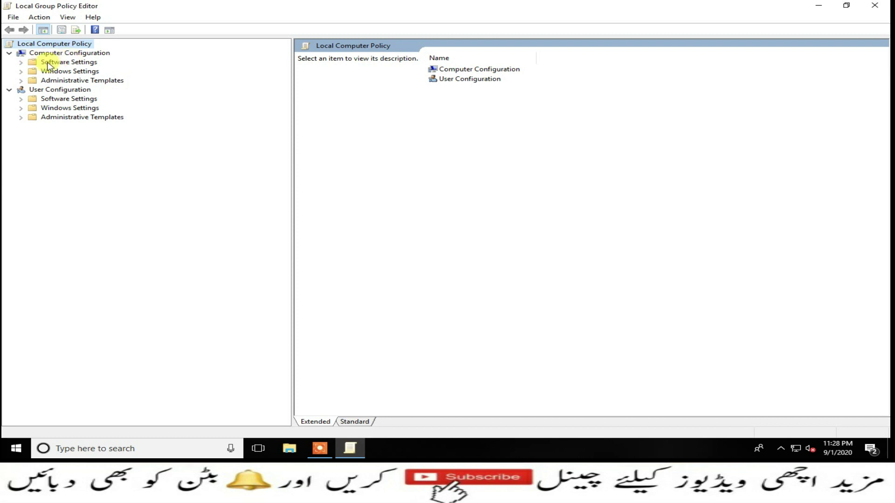
Step: Show the Windows Update policy settings under Computer Configuration > Administrative Templates > Windows Components
left_click(21, 81)
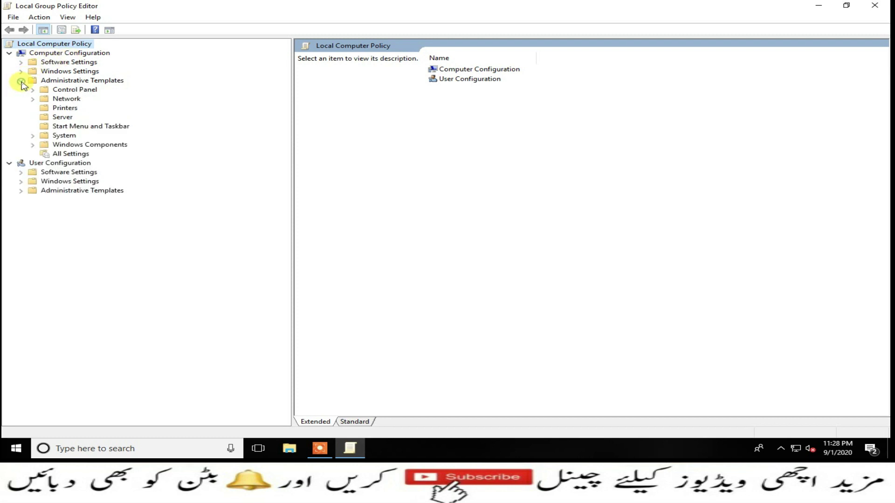
left_click(33, 145)
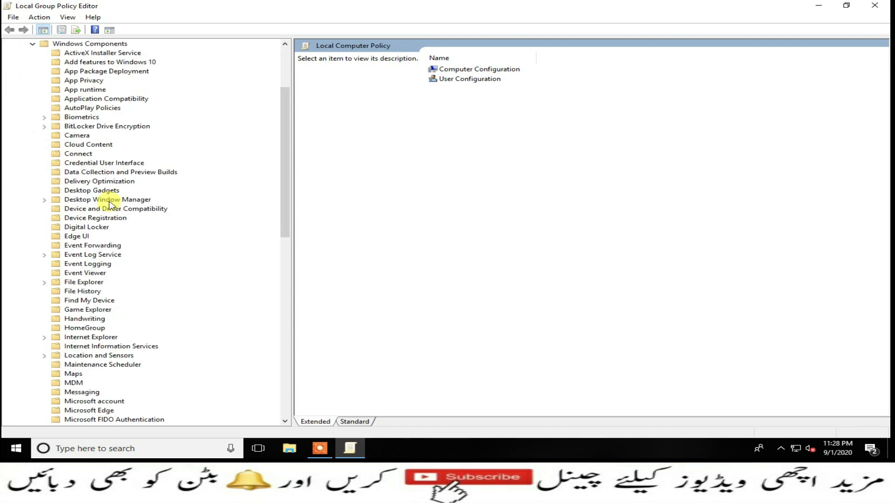
scroll(95, 313, "down", 7)
scroll(100, 317, "down", 3)
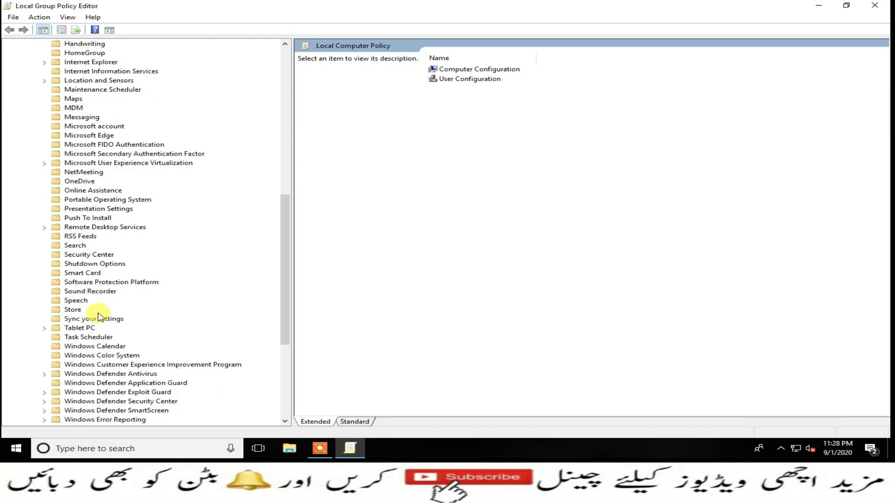
scroll(121, 354, "down", 4)
scroll(126, 361, "down", 3)
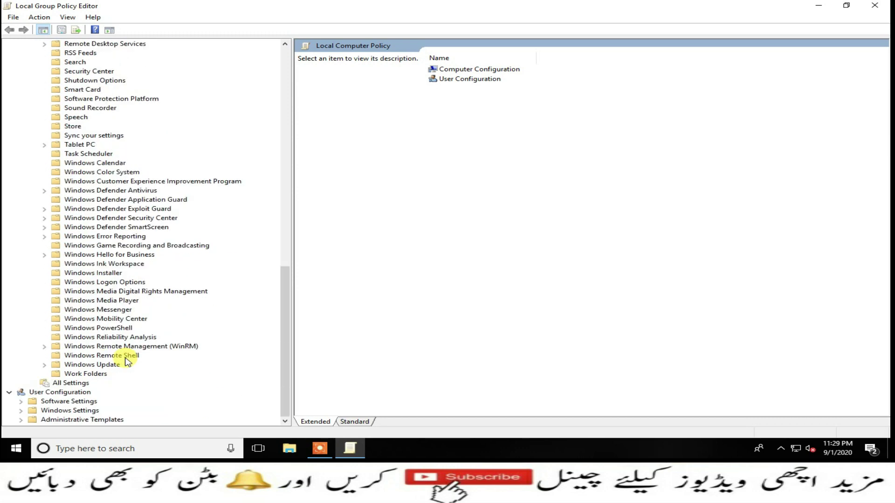
left_click(104, 366)
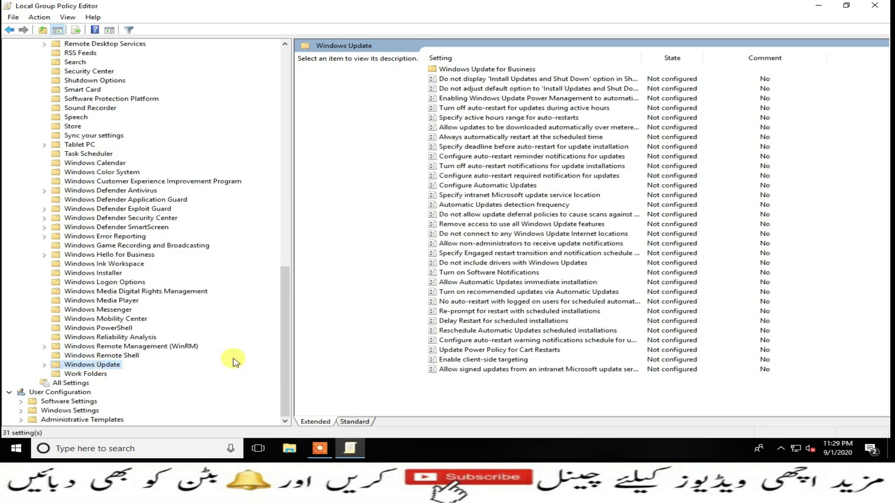
Step: Set the Configure Automatic Updates policy to Disabled, apply it, and close the Local Group Policy Editor
left_click(506, 187)
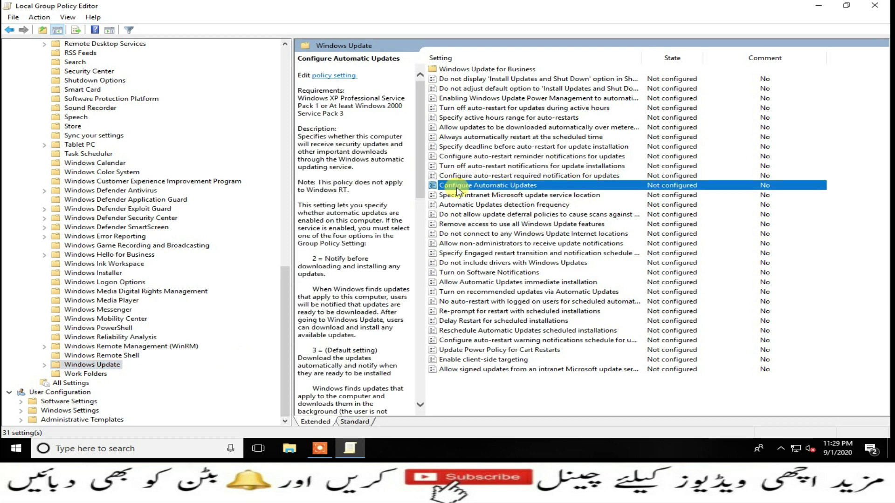
double_click(523, 187)
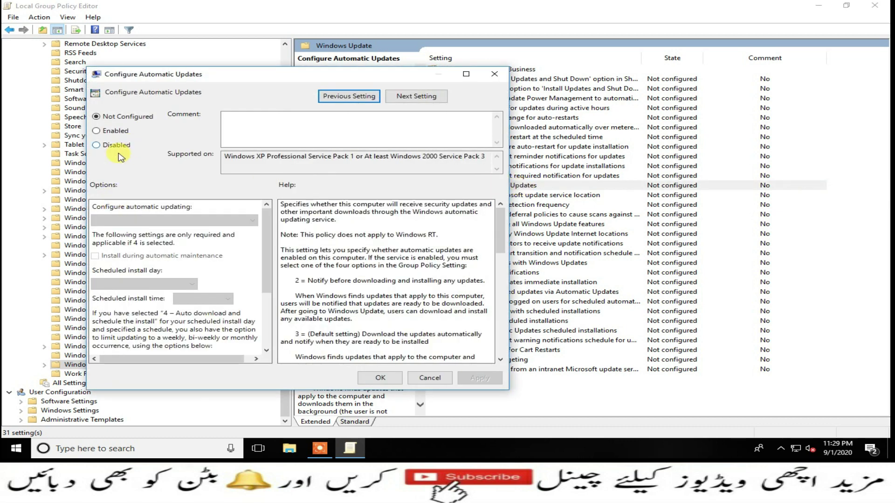
left_click(112, 147)
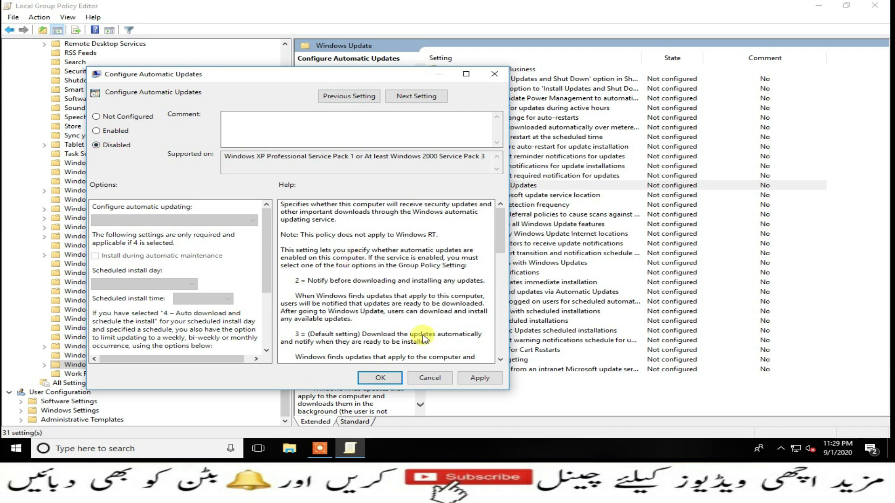
left_click(474, 376)
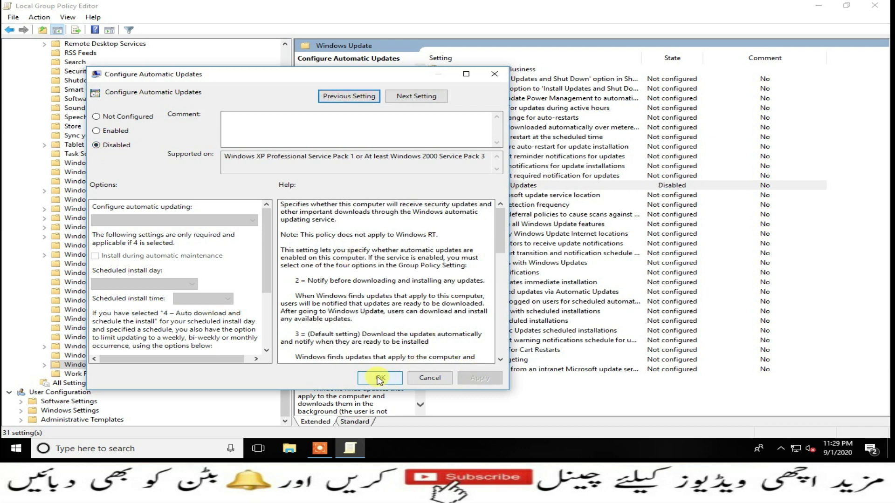
left_click(376, 376)
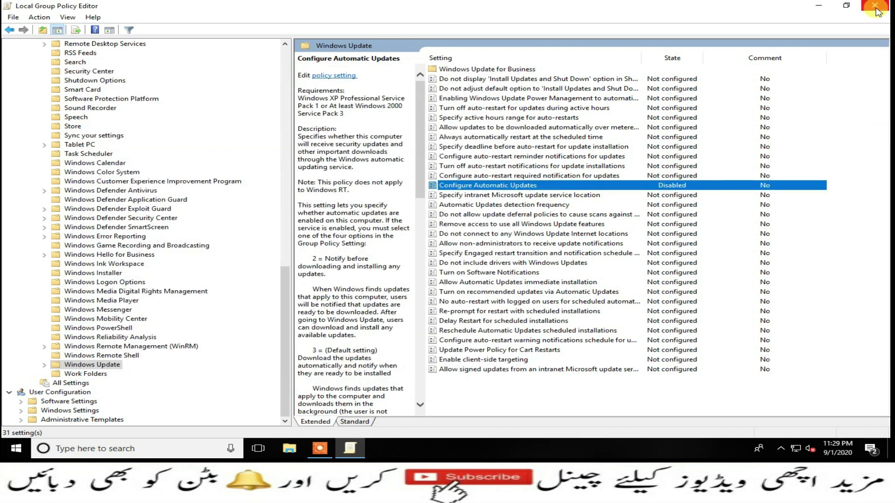
left_click(877, 11)
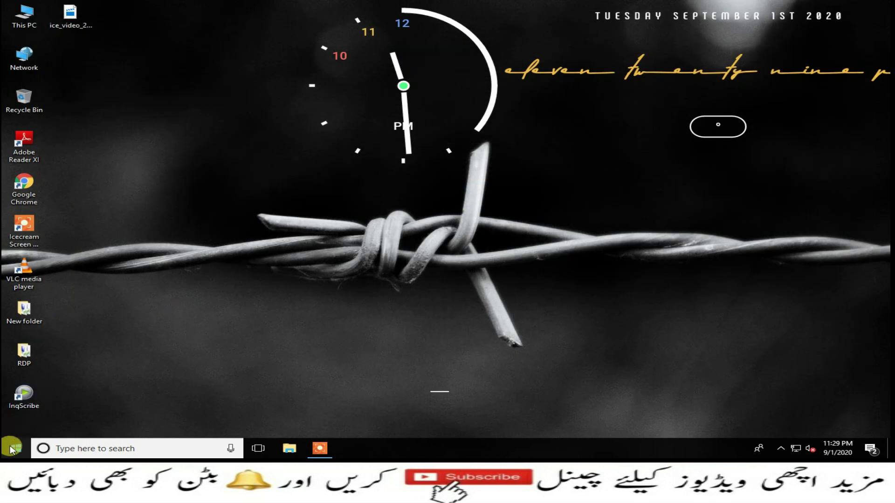
Step: Run regedit to open the Registry Editor, then maximize it and widen its key tree
right_click(16, 447)
left_click(43, 400)
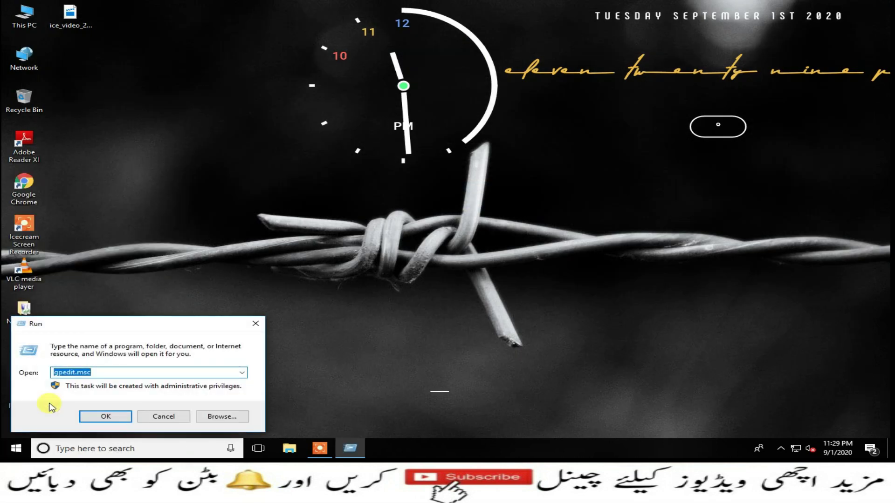
type("regedi")
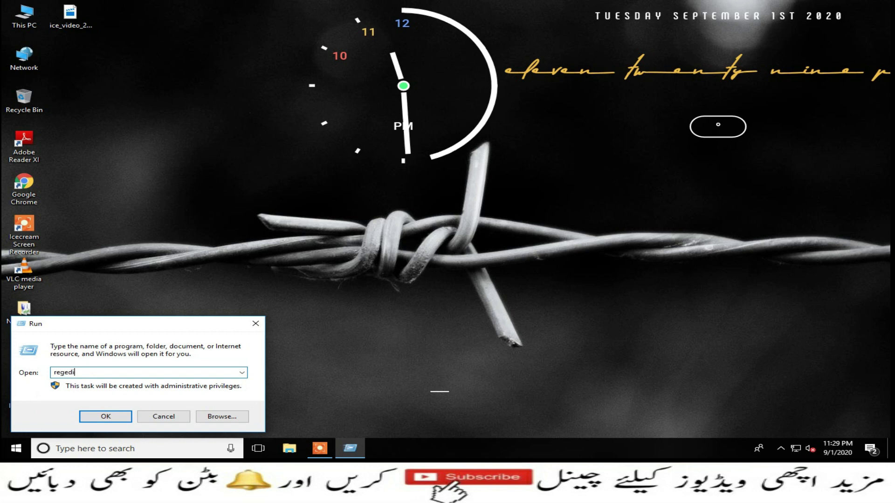
type("t")
key("Return")
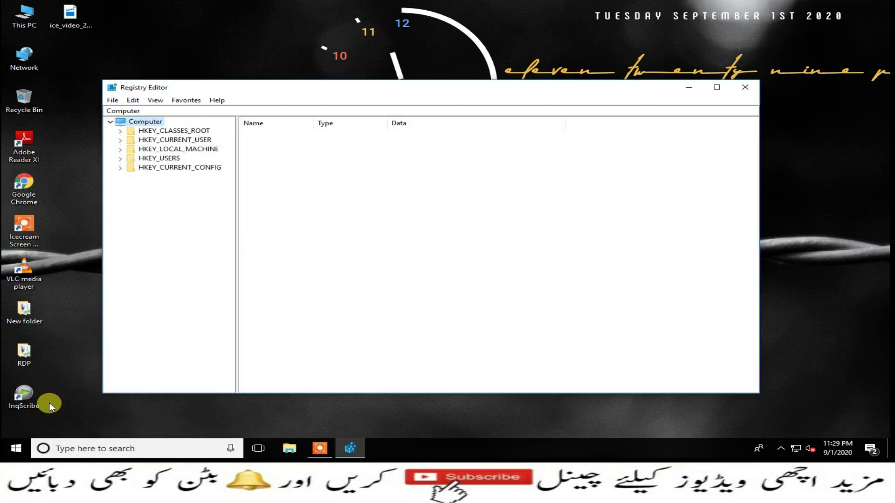
left_click(717, 88)
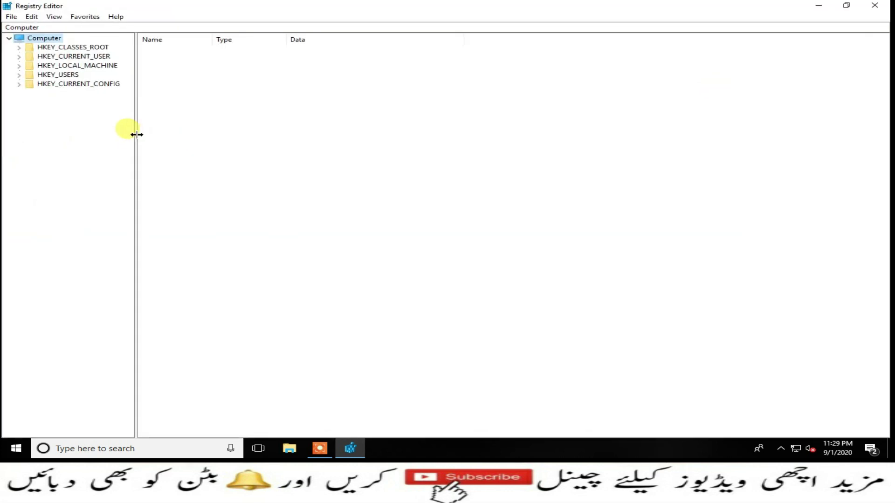
left_click_drag(136, 134, 360, 137)
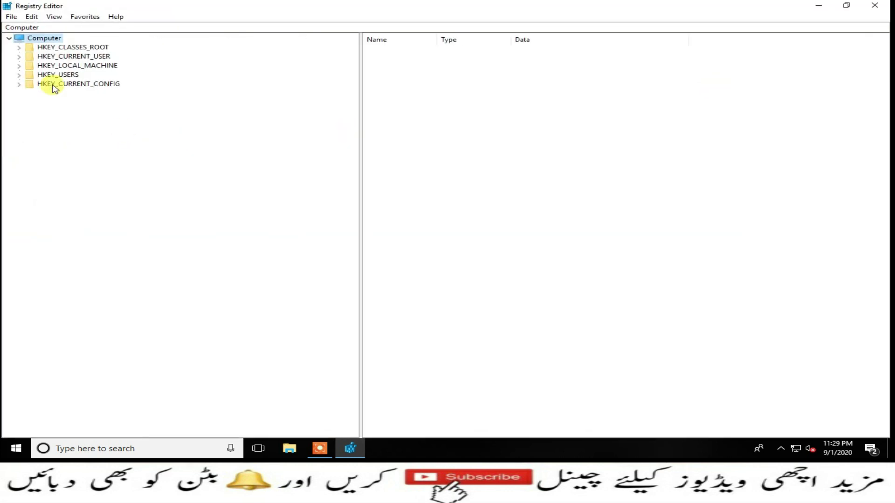
Step: Expand the registry tree to HKEY_LOCAL_MACHINE\SOFTWARE\Policies\Microsoft\Windows
left_click(19, 67)
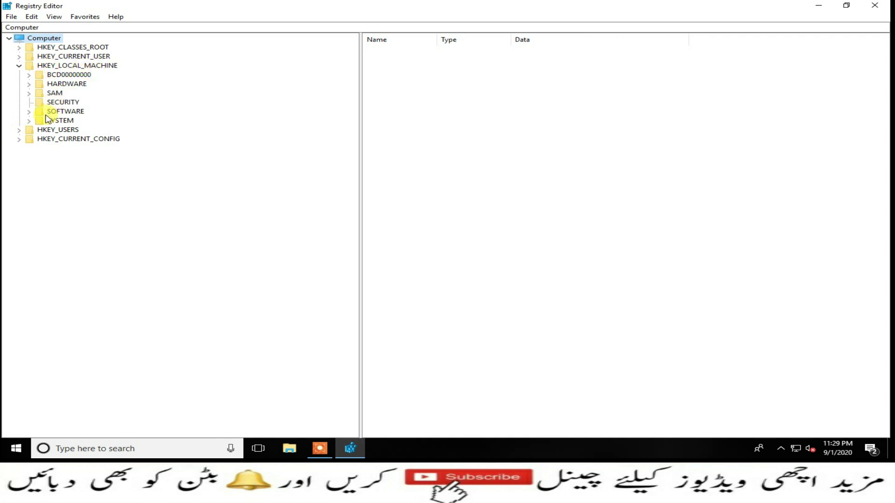
left_click(29, 113)
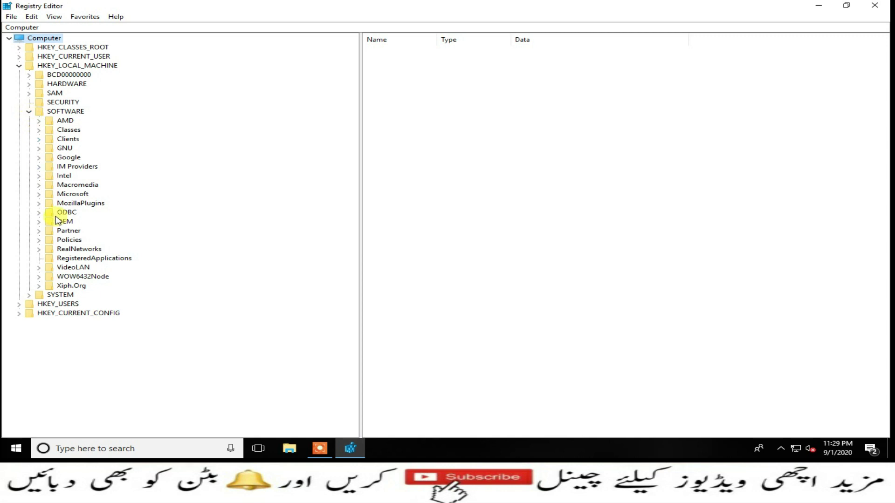
left_click(40, 240)
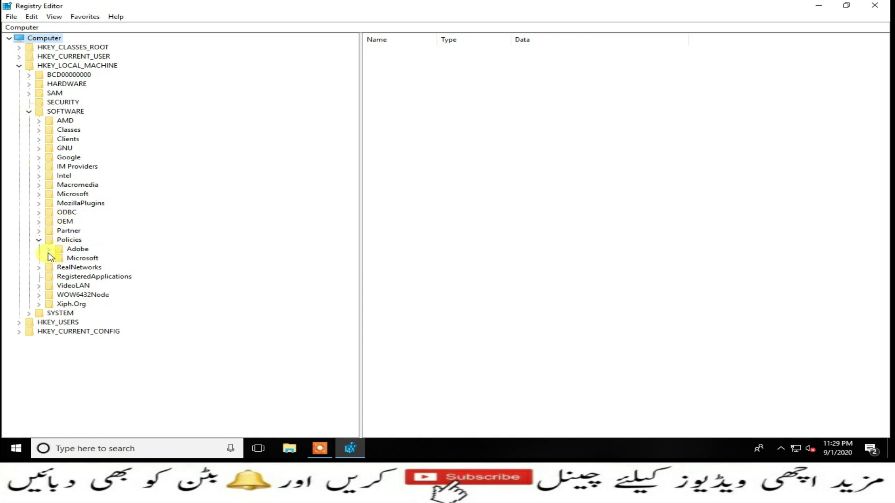
left_click(50, 259)
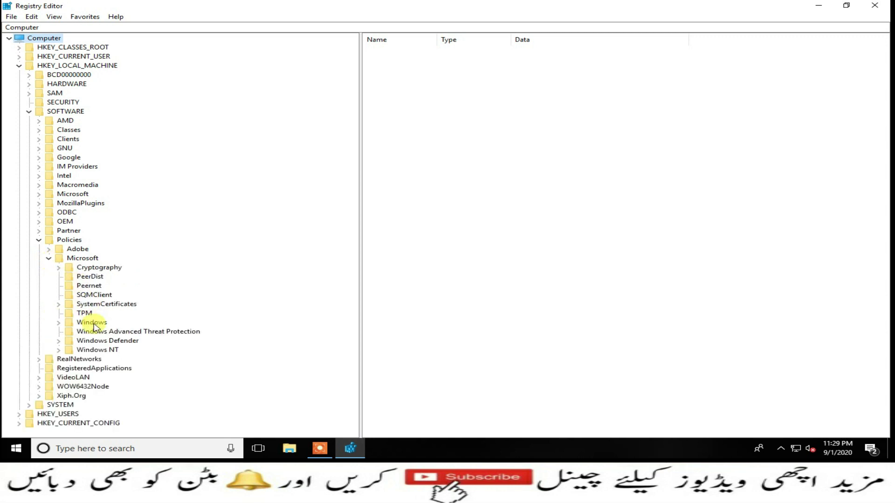
left_click(59, 323)
scroll(107, 307, "down", 2)
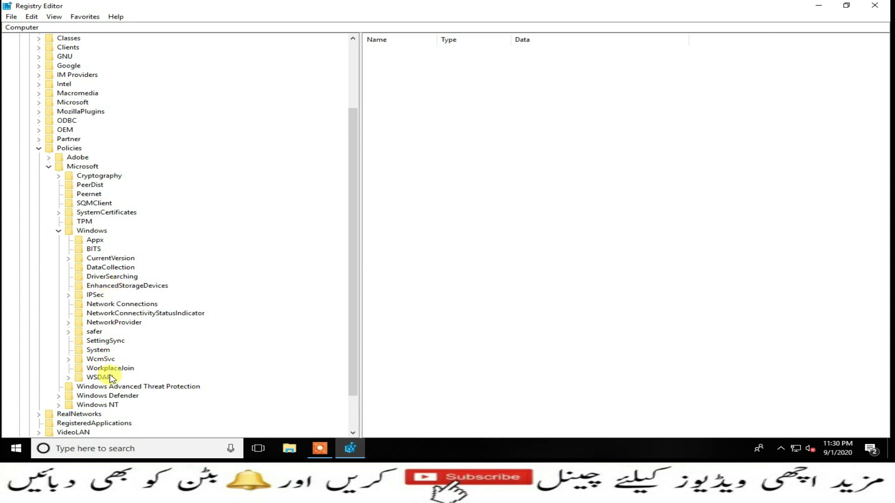
Step: Create a new key under the Policies\Microsoft\Windows key and name it WindowUpdate
left_click(93, 233)
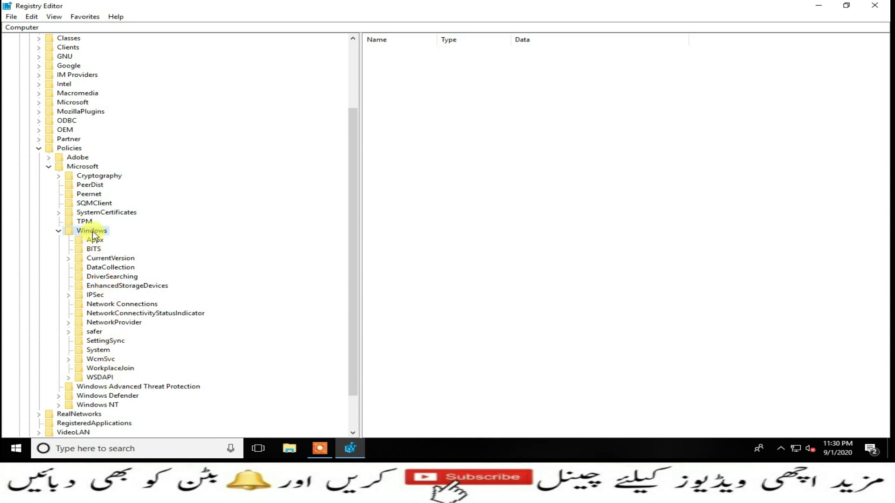
right_click(92, 235)
mouse_move(117, 254)
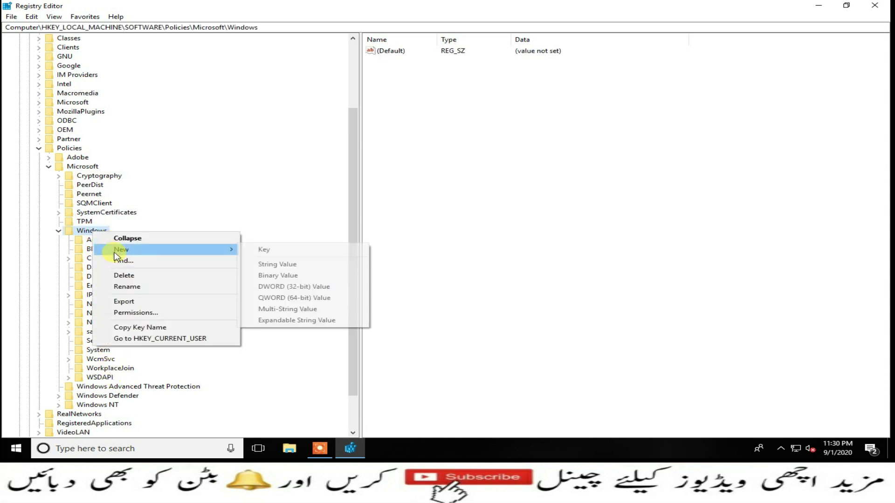
left_click(288, 251)
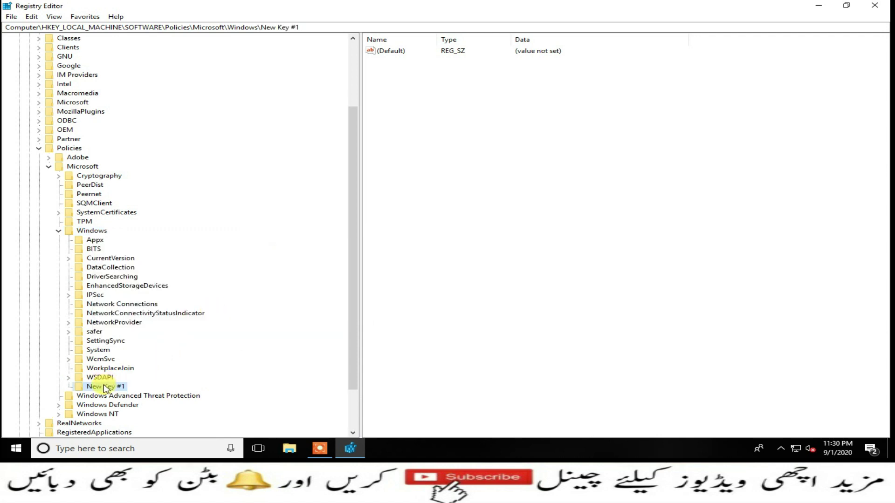
right_click(106, 389)
left_click(135, 340)
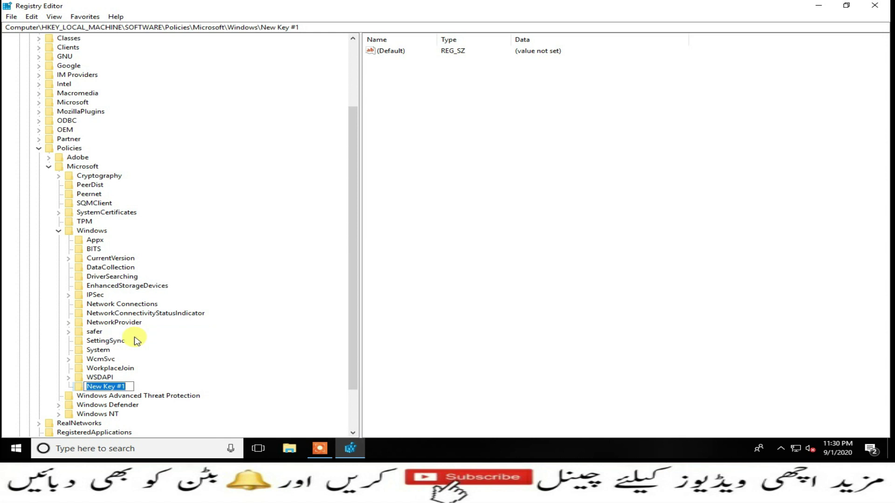
type("WindowUpdat")
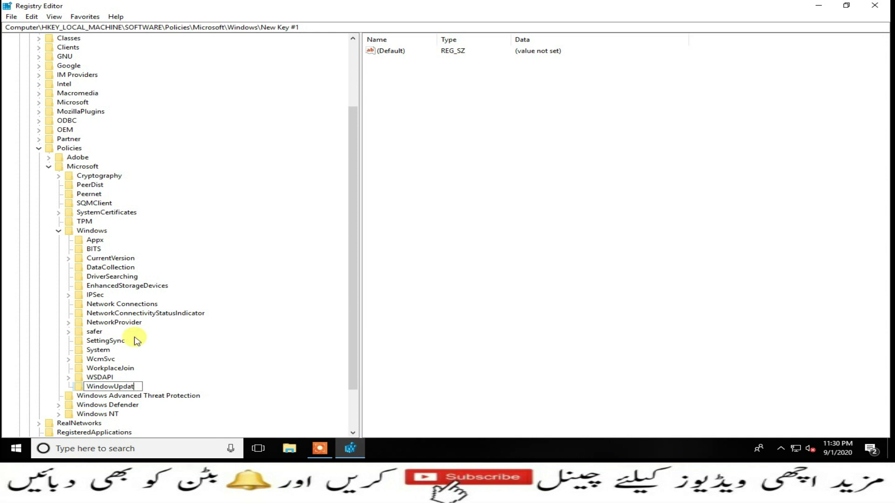
type("e")
key("Return")
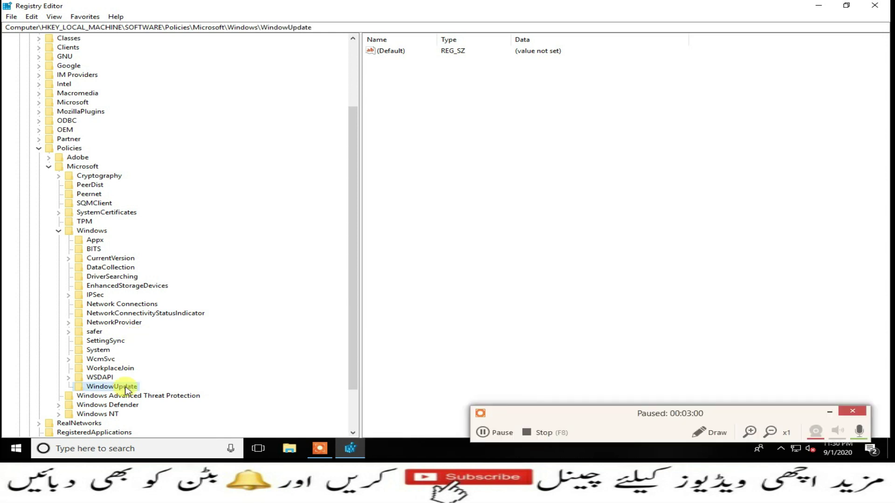
Step: Create a subkey named AU inside the WindowUpdate key
right_click(126, 390)
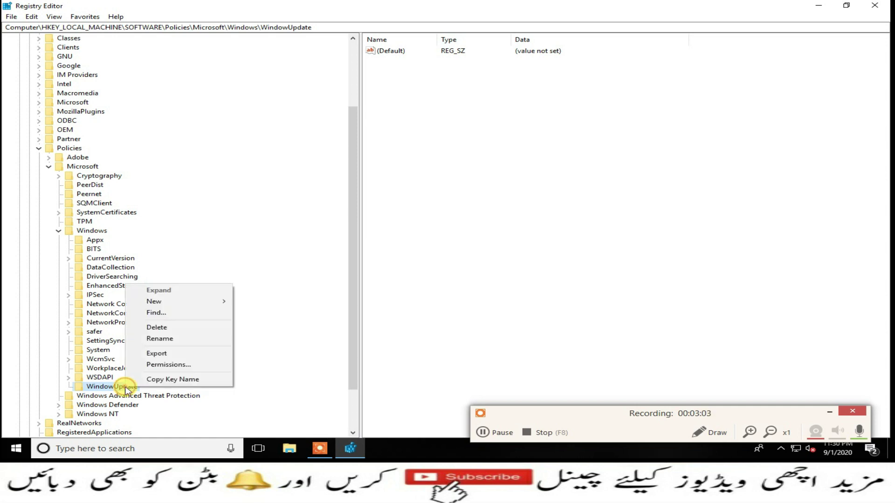
mouse_move(157, 305)
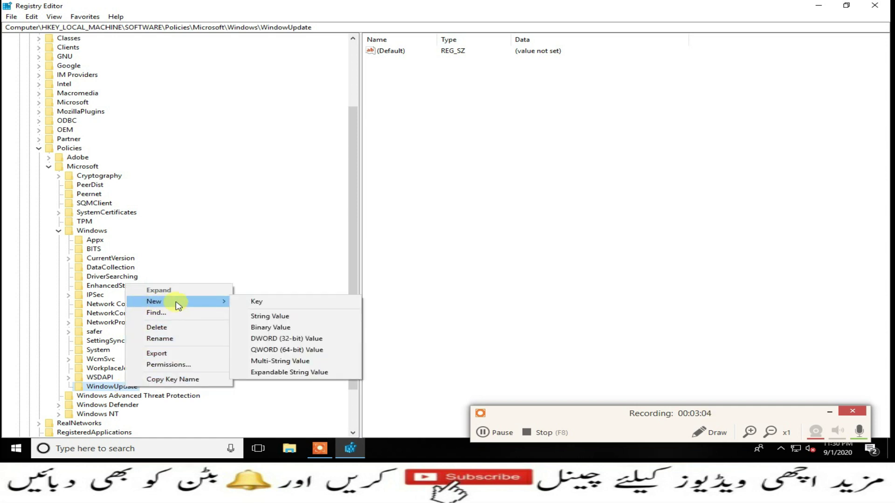
left_click(259, 301)
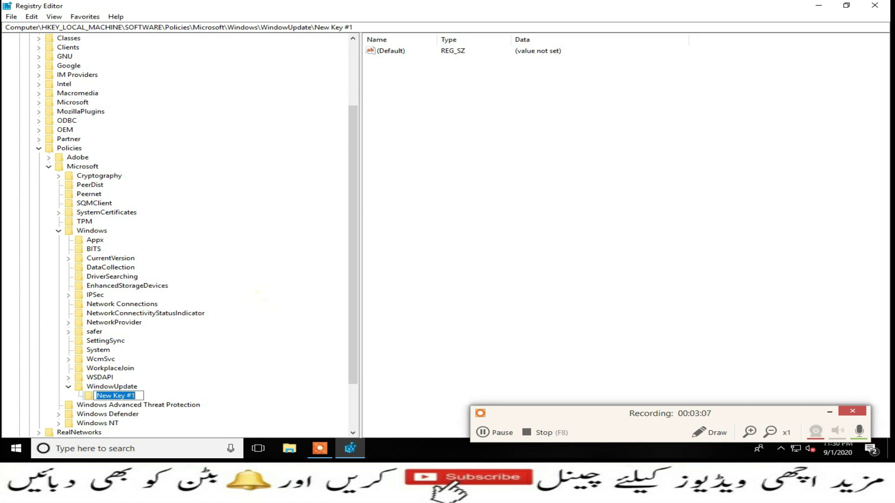
type("AU")
key("Return")
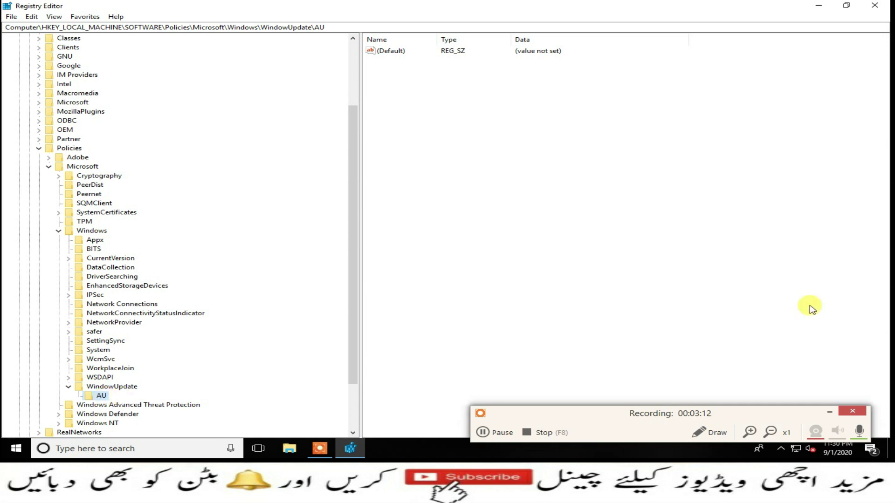
Step: Add a DWORD (32-bit) value named NoAutoUpdate to the AU key
right_click(544, 275)
mouse_move(578, 282)
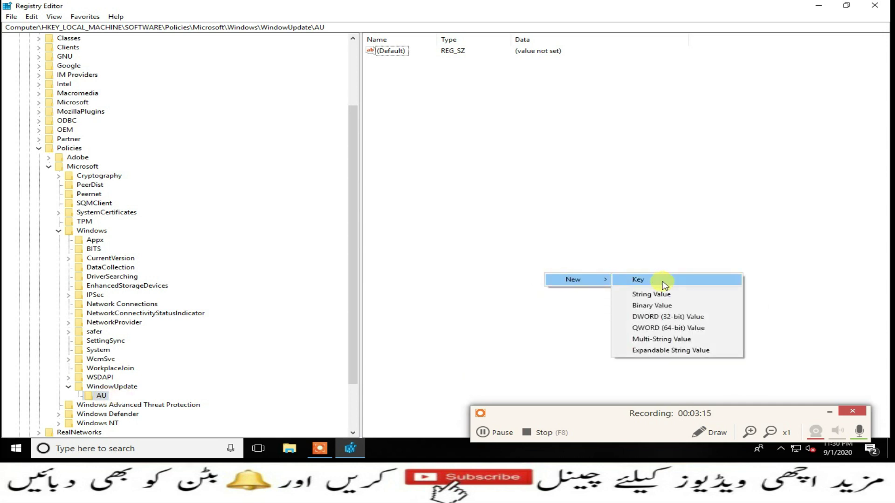
left_click(659, 317)
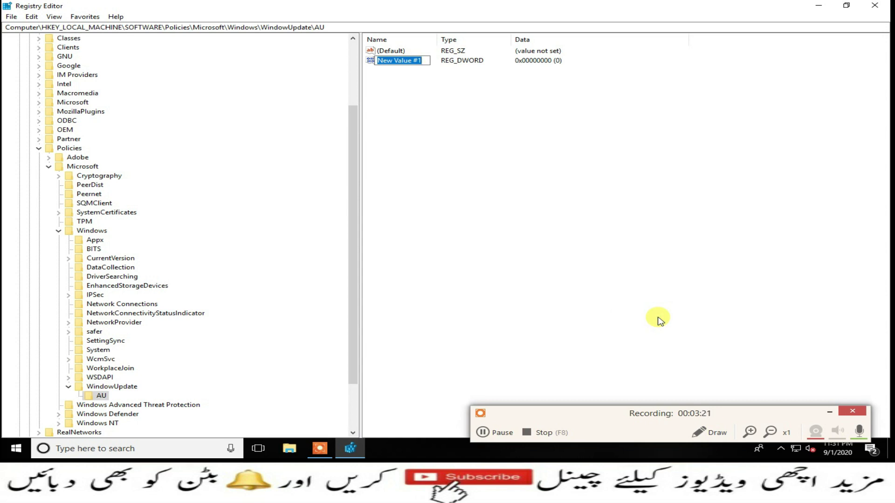
type("NoAutoUpdate")
key("Return")
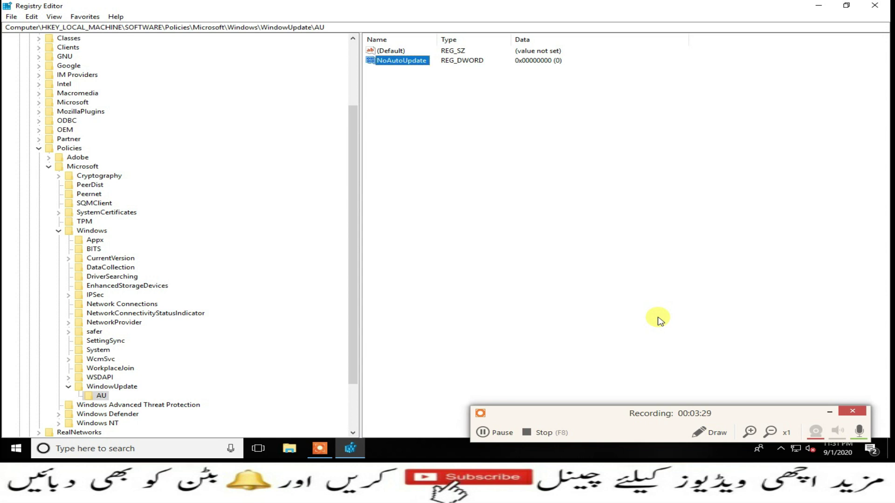
Step: Set the NoAutoUpdate value data to 1 and close the Registry Editor
key("Return")
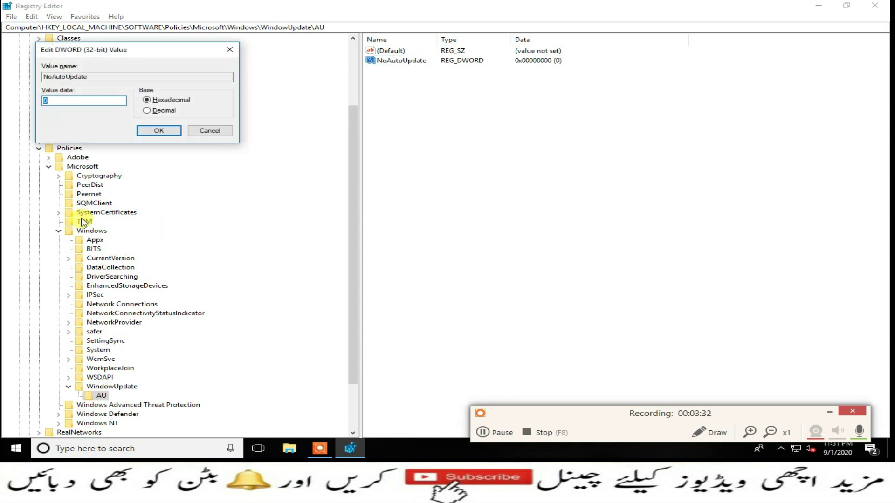
type("1")
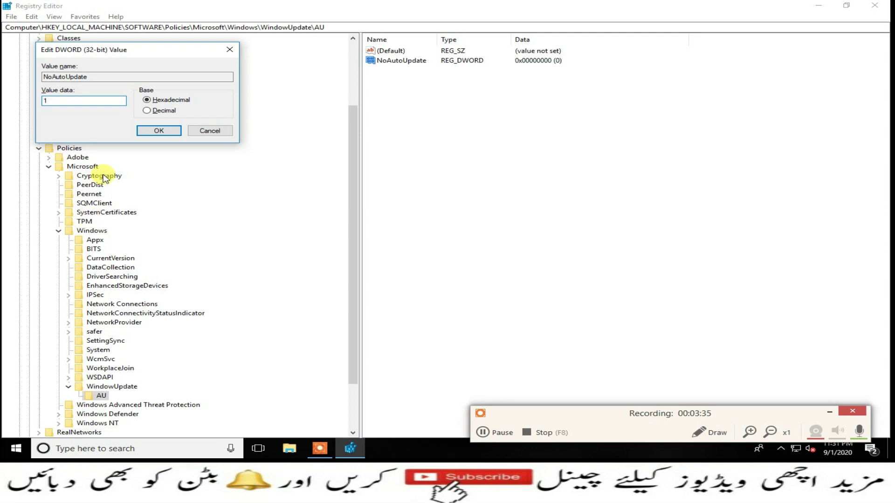
left_click(148, 130)
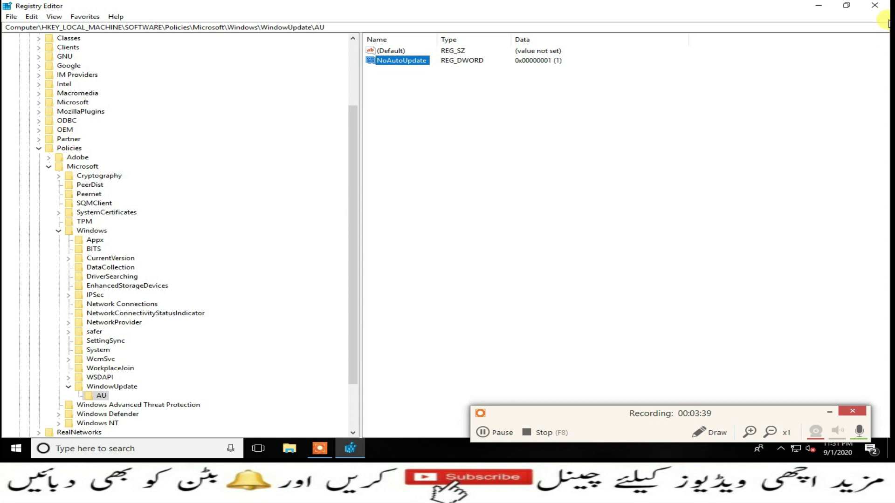
left_click(875, 7)
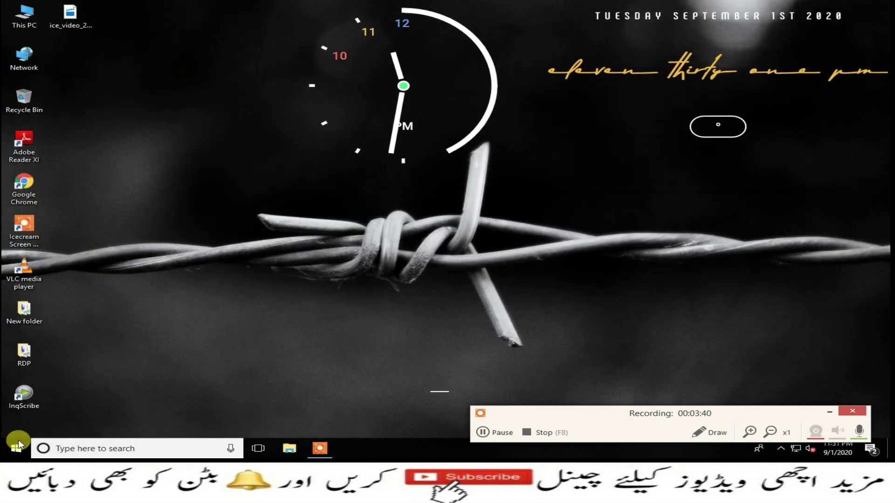